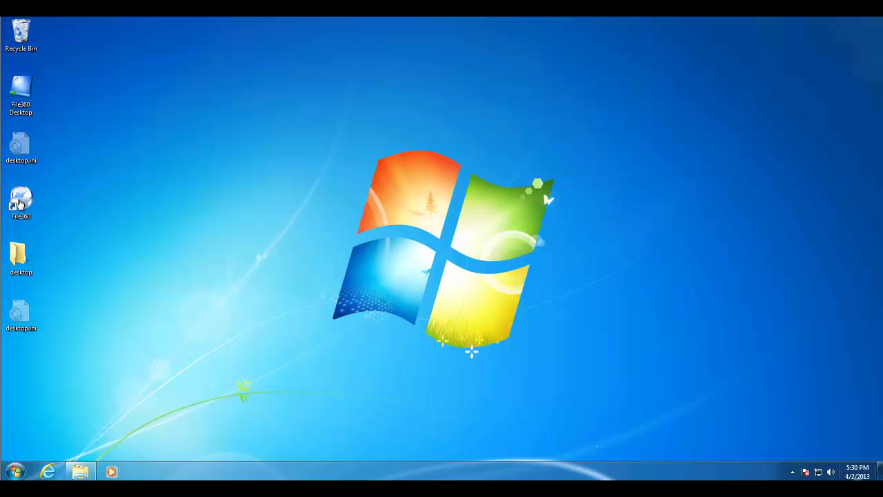
- Launch File360 from the Global 360 program group in the Start menu's All Programs list
click(15, 471)
click(29, 425)
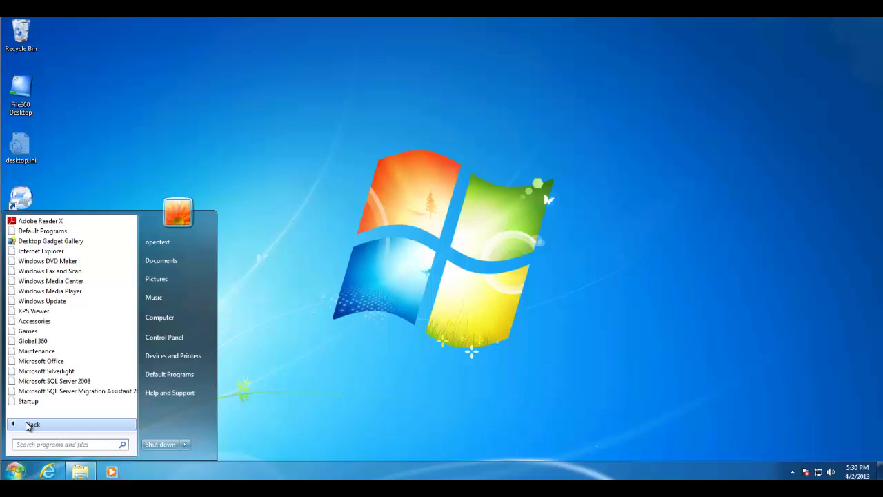
click(32, 341)
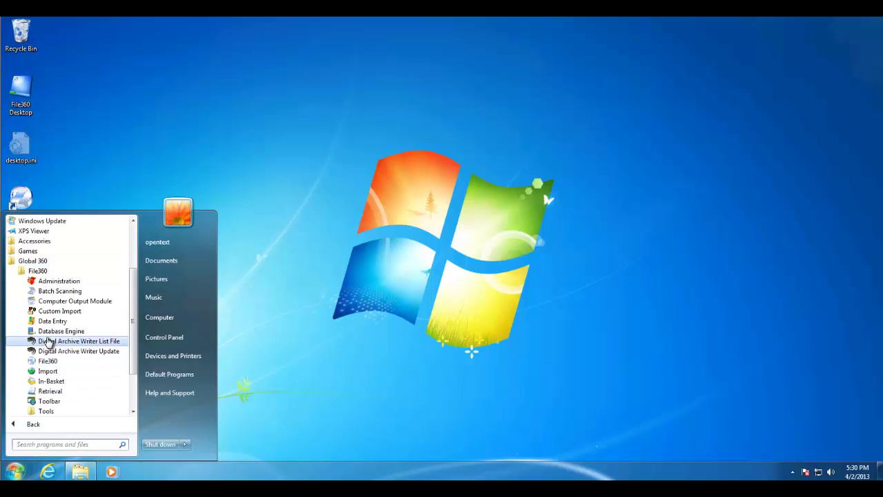
click(45, 362)
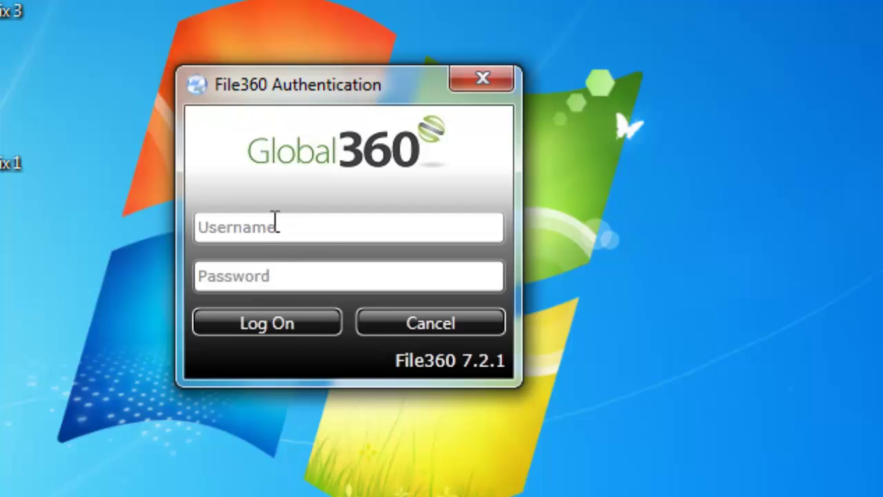
- Sign in to File360 with the account username and password, fixing a mistyped username
text(username)
key(BackSpace)
key(BackSpace)
key(BackSpace)
key(BackSpace)
key(BackSpace)
key(BackSpace)
key(BackSpace)
key(BackSpace)
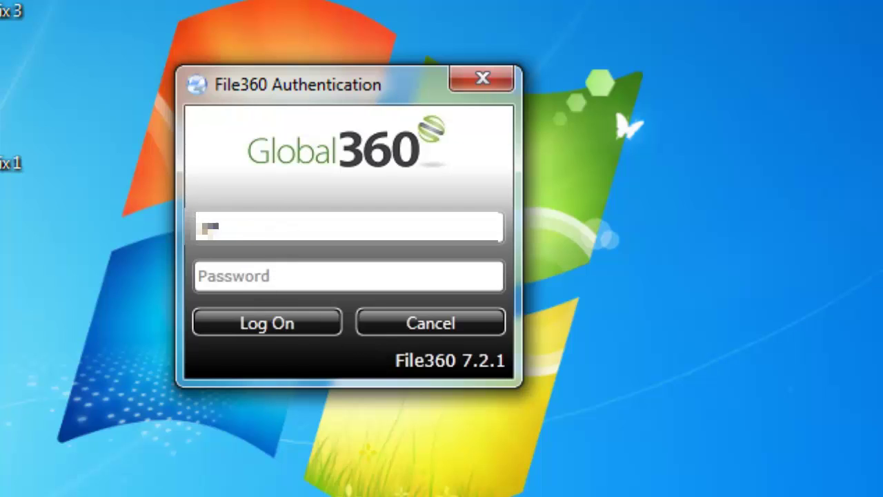
text(sername)
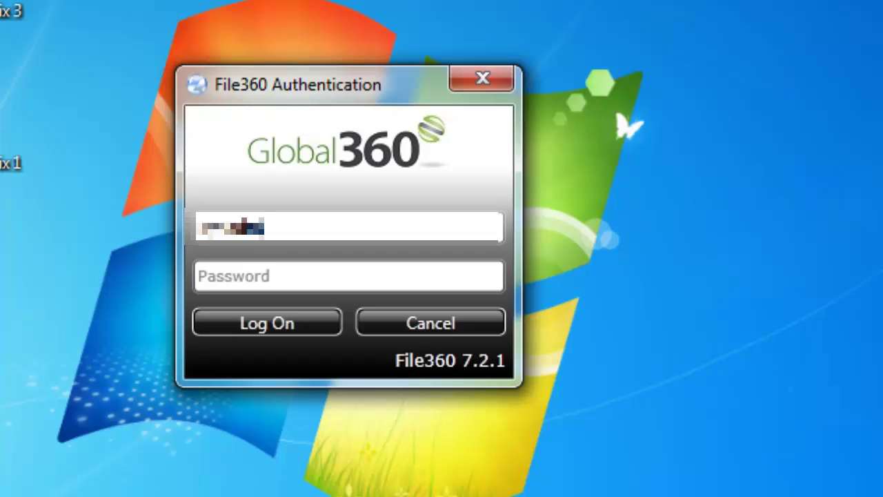
key(Tab)
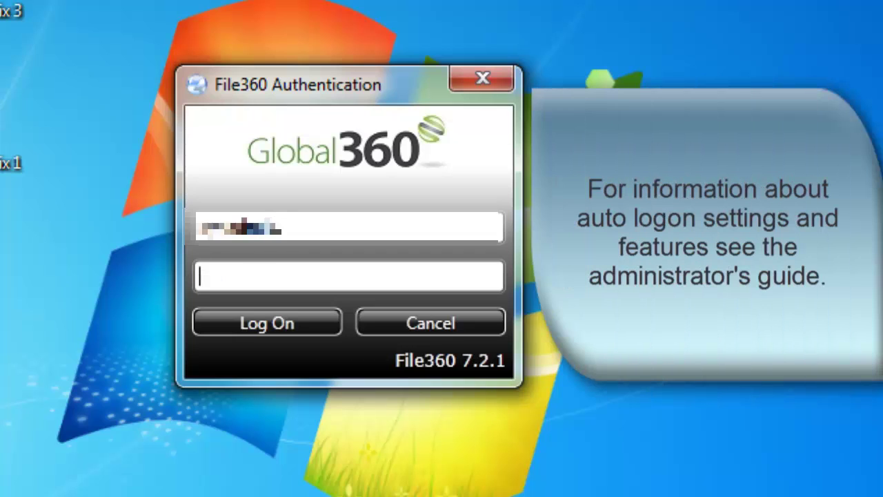
text(********)
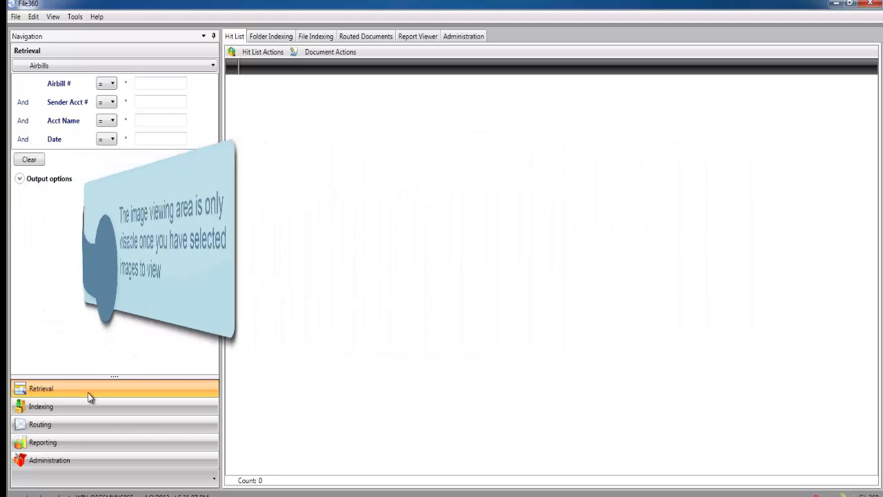
- Browse the retrieval templates, previewing the Expense Reports and Health & MedRec search forms
click(212, 66)
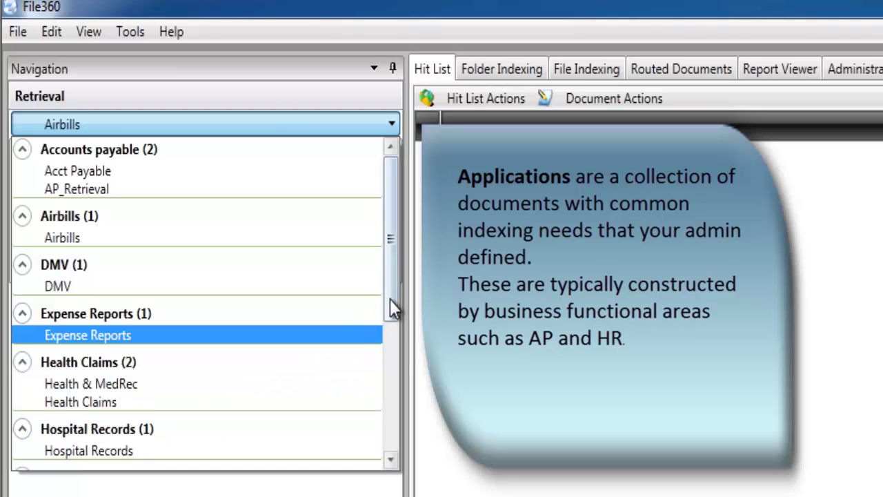
drag(390, 299, 392, 258)
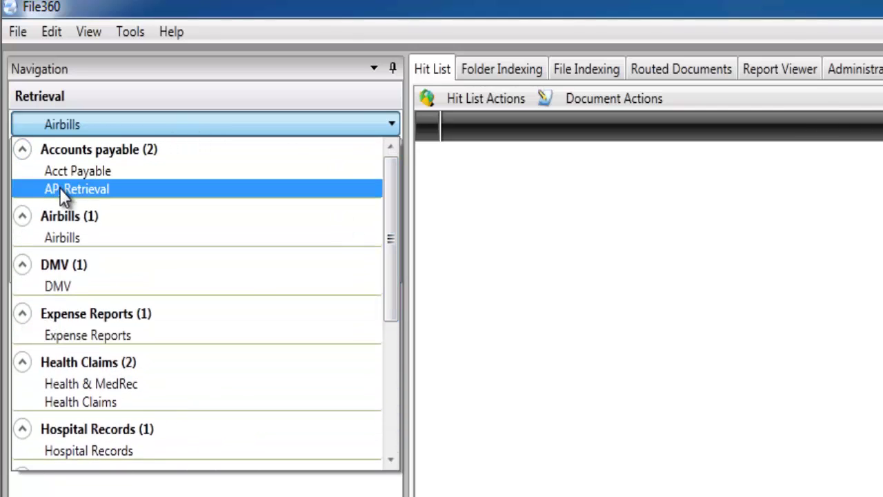
click(64, 240)
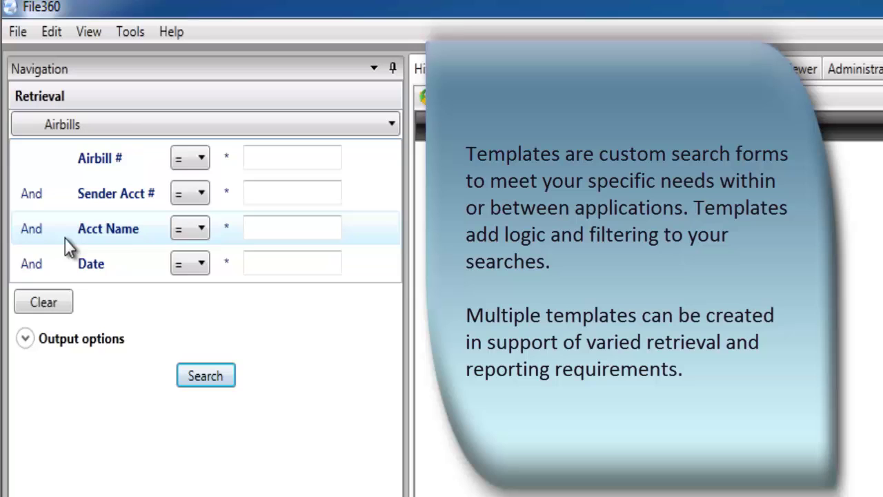
click(121, 125)
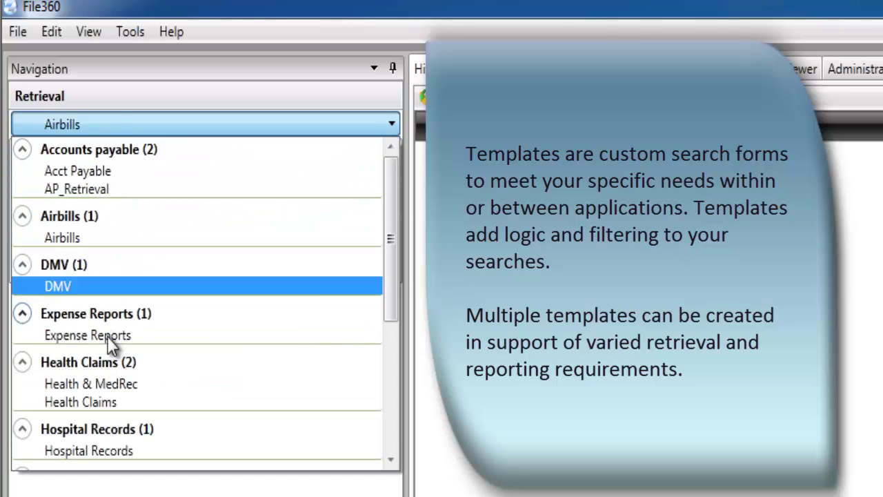
click(107, 336)
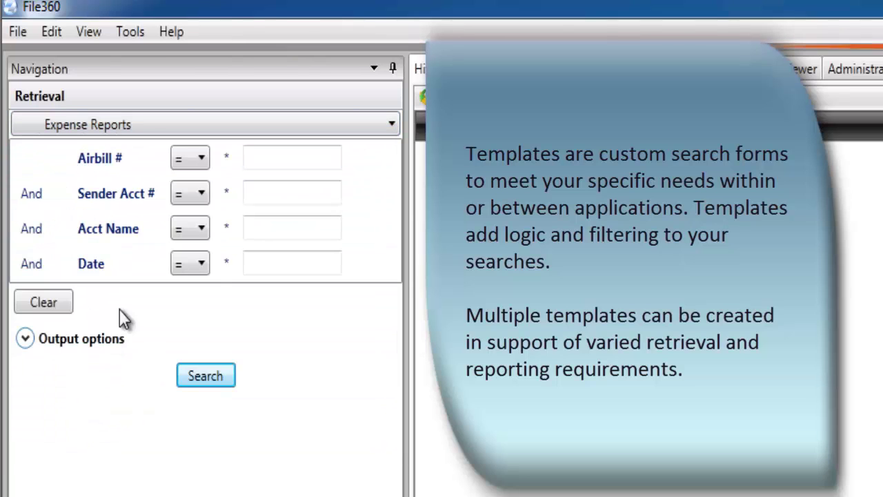
click(214, 127)
click(133, 384)
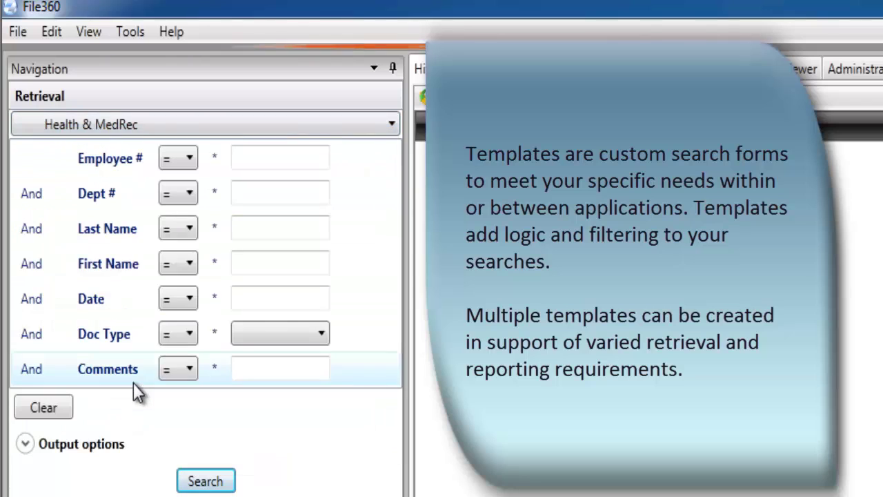
- Compare the Acct Payable and AP_Retrieval forms, then settle on the Acct Payable search form
click(216, 129)
click(190, 174)
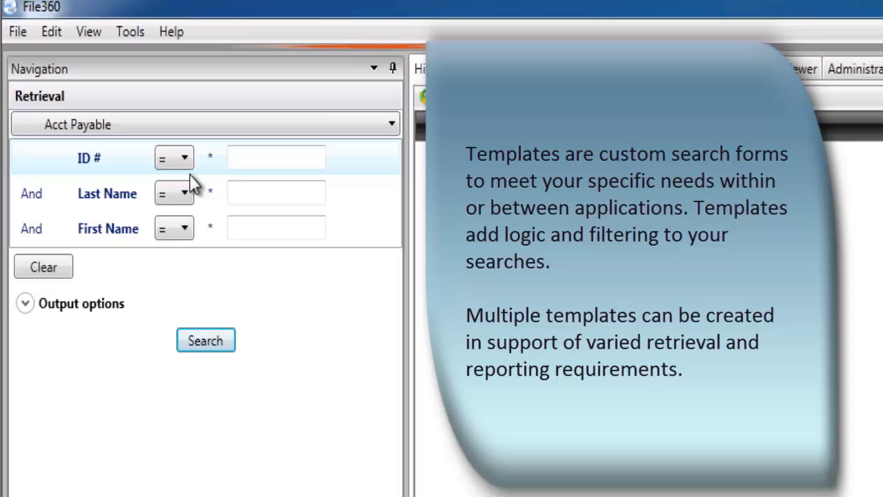
click(334, 128)
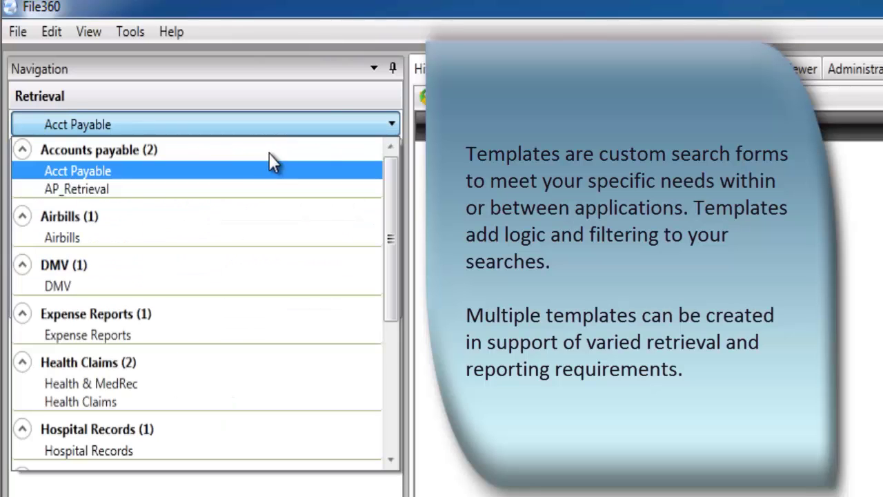
click(100, 194)
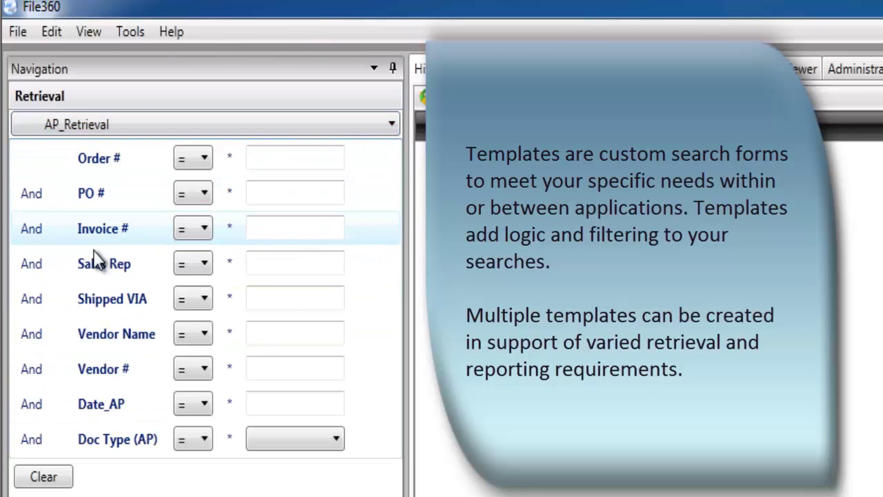
click(113, 128)
scroll(110, 173, up, 3)
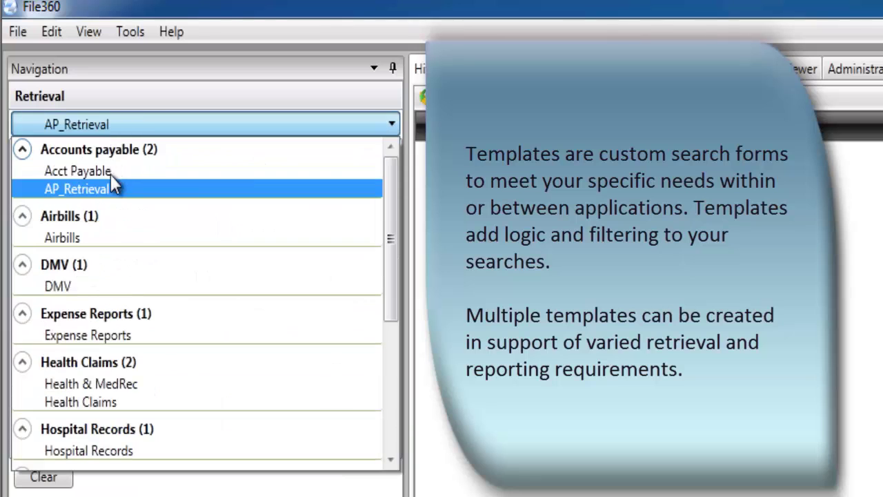
click(111, 171)
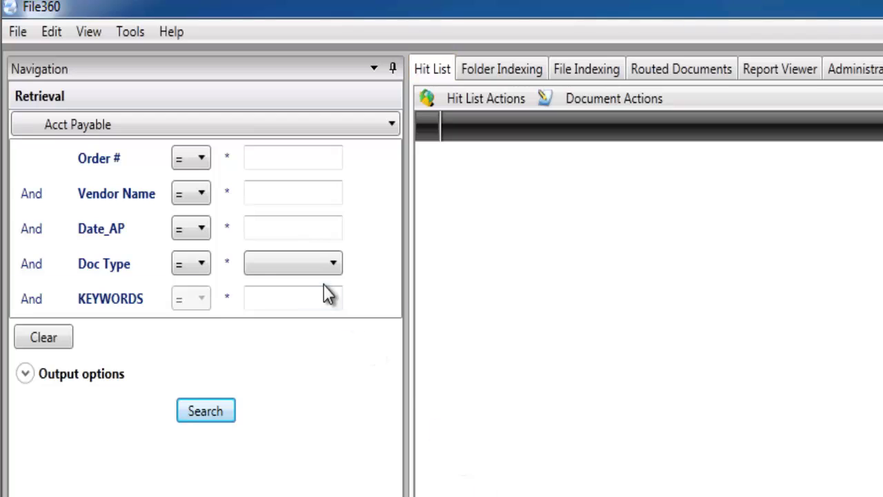
- Set the Order # condition to '=' with the wildcard value '*', after trying the range option
click(200, 160)
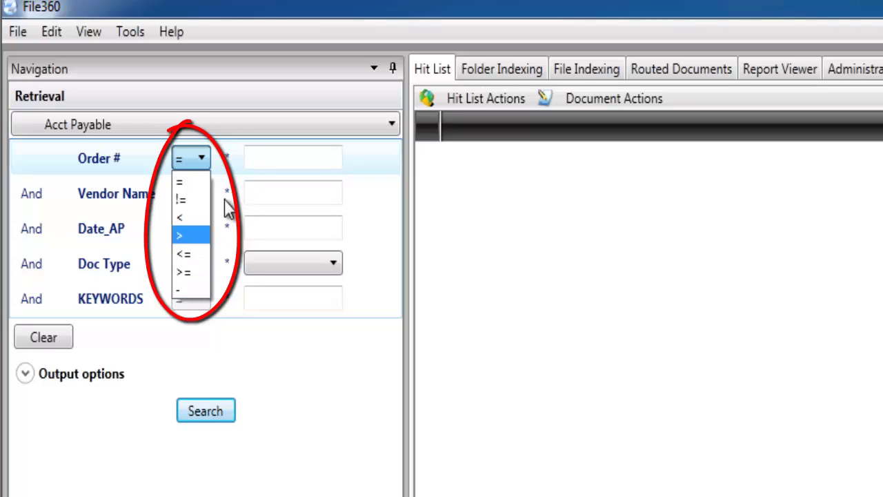
click(267, 166)
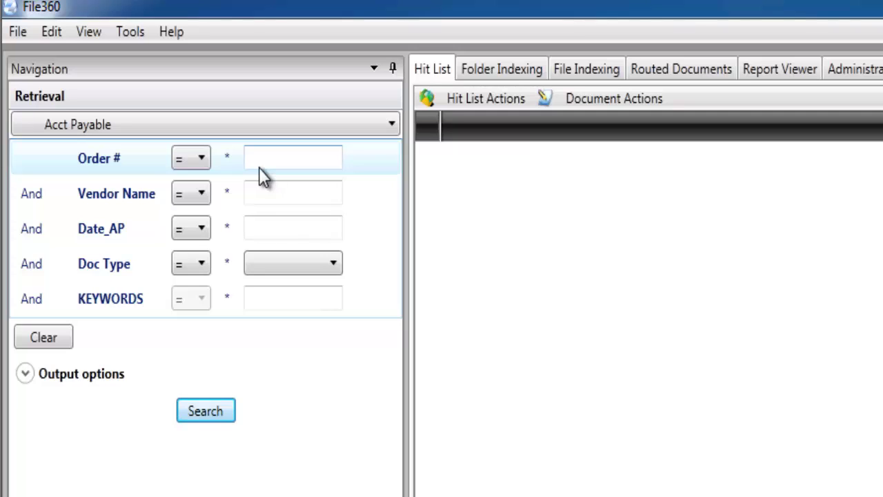
click(207, 158)
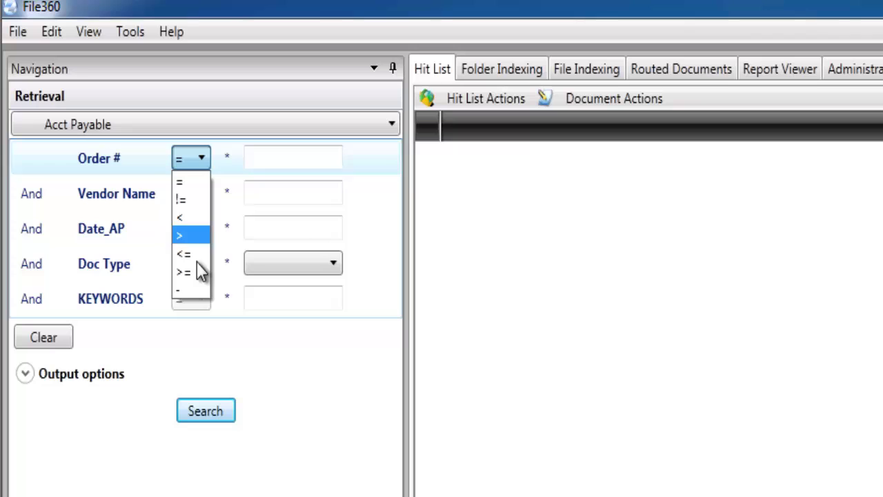
click(200, 291)
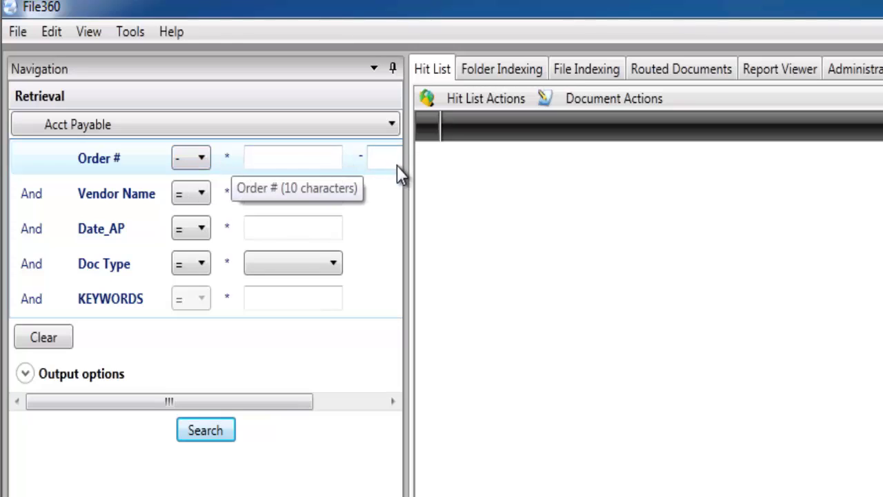
click(200, 160)
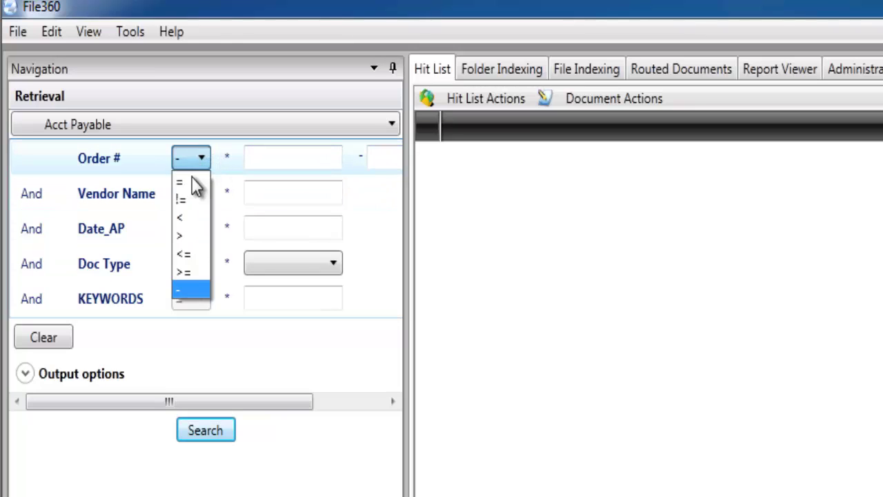
click(193, 181)
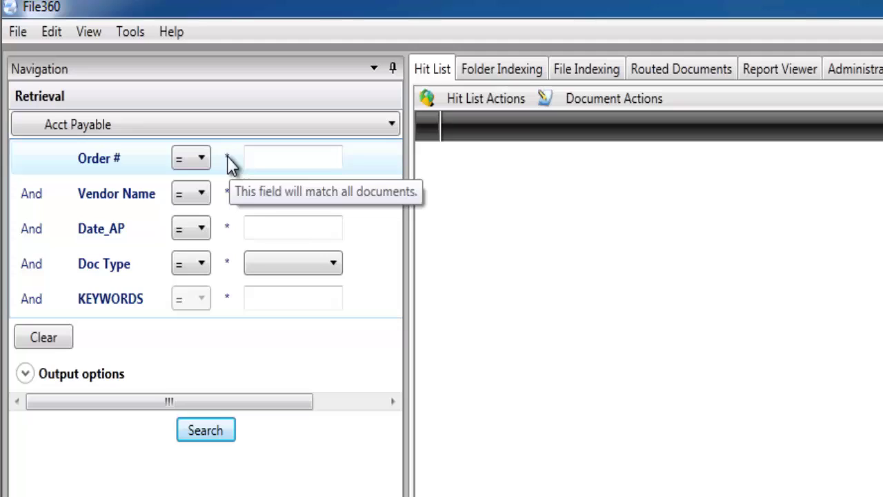
click(273, 165)
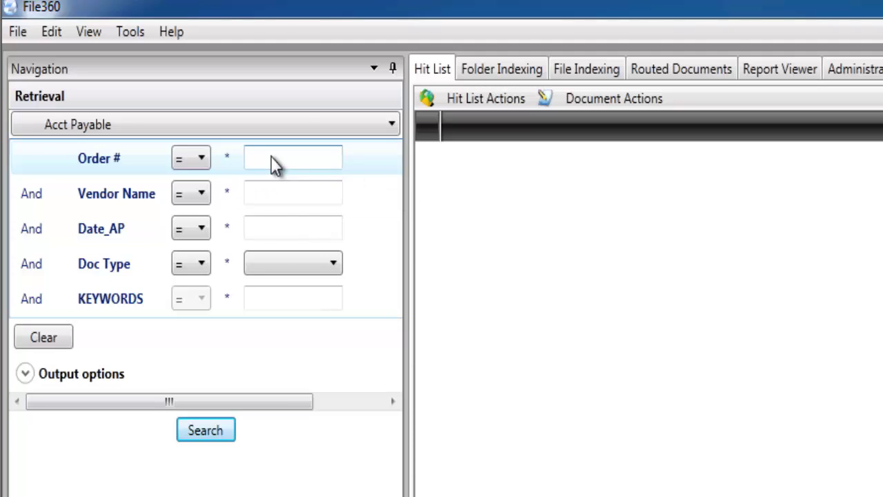
text(*)
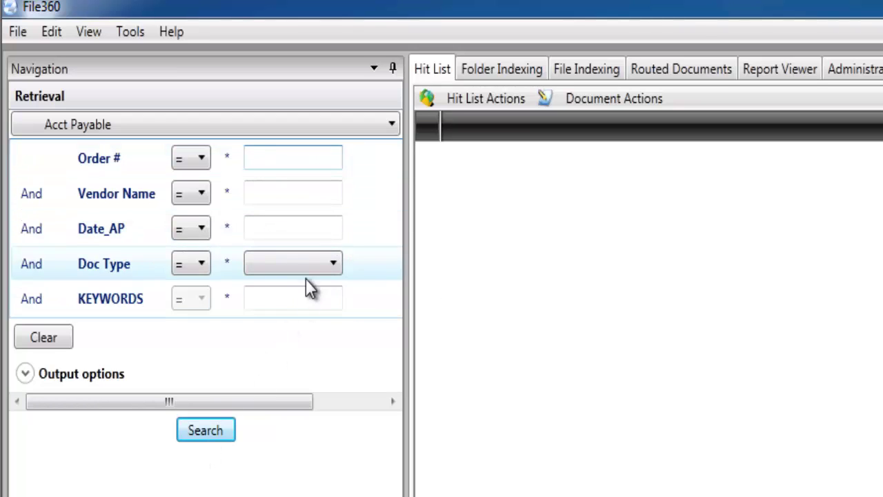
- Run the Acct Payable search and show all 20 hits beyond the ten-hit limit
click(218, 434)
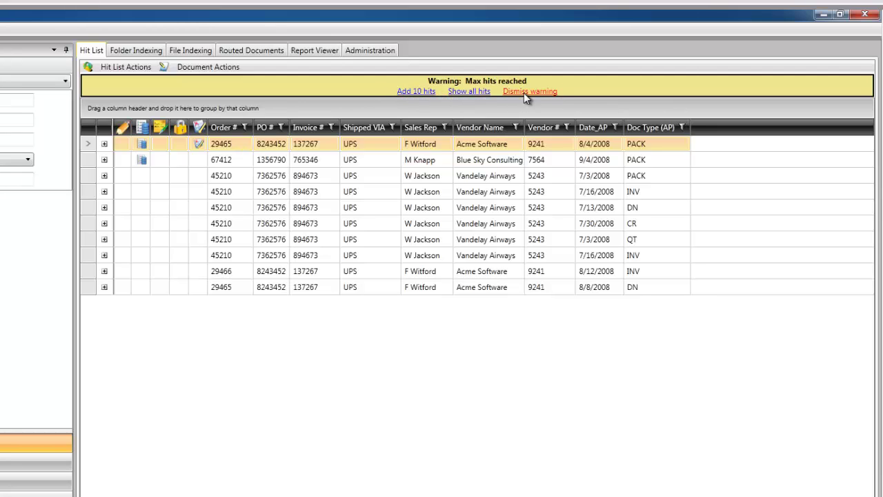
click(464, 92)
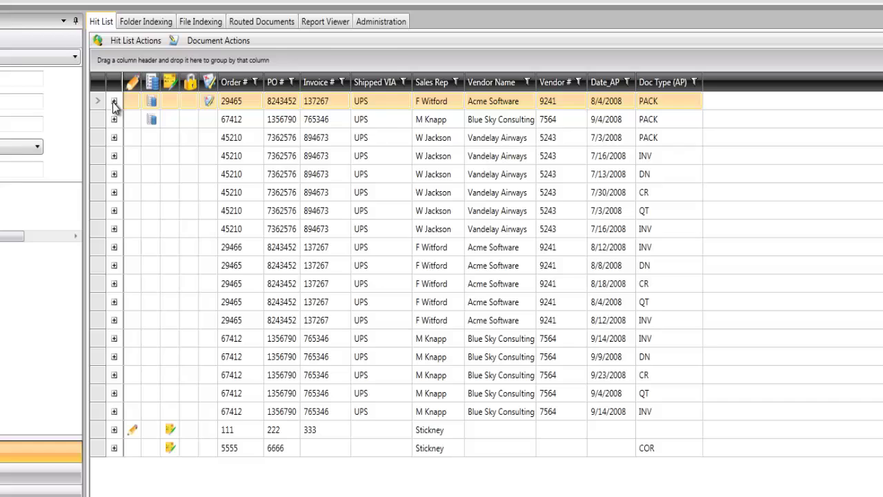
right_click(295, 58)
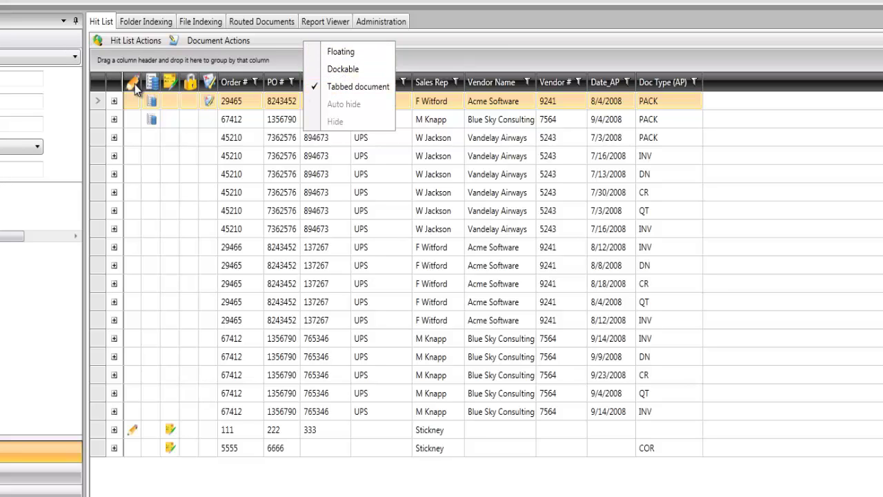
click(241, 42)
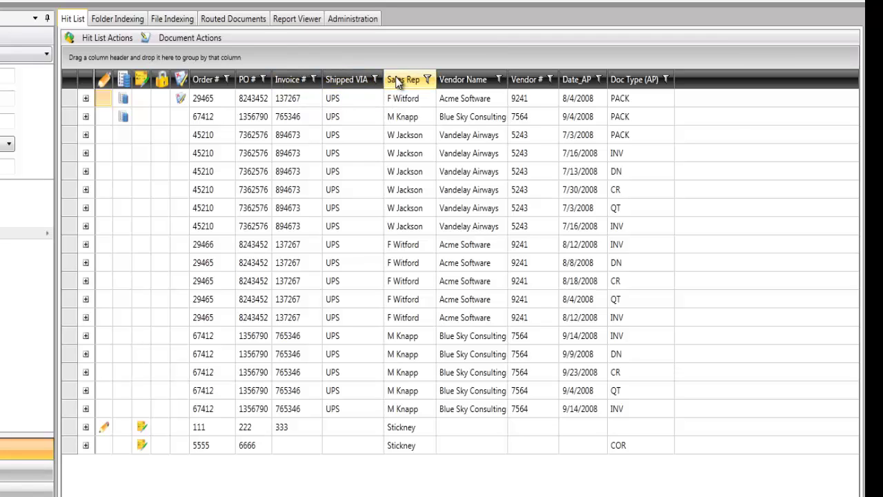
- Sort the hits by Order # descending and clear any filter on the Order # column
click(204, 80)
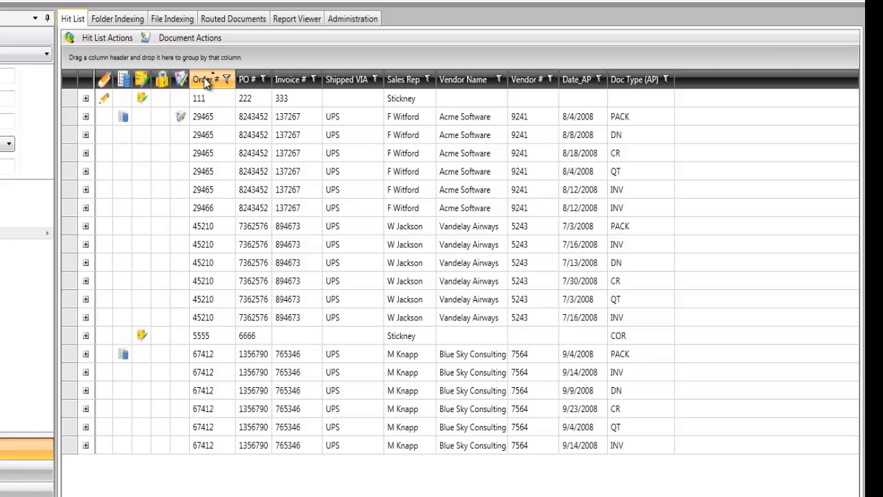
click(205, 81)
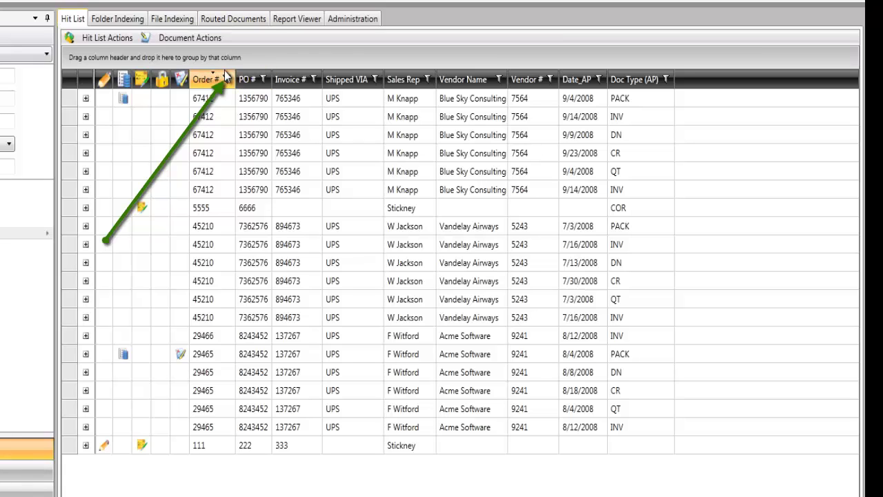
click(227, 78)
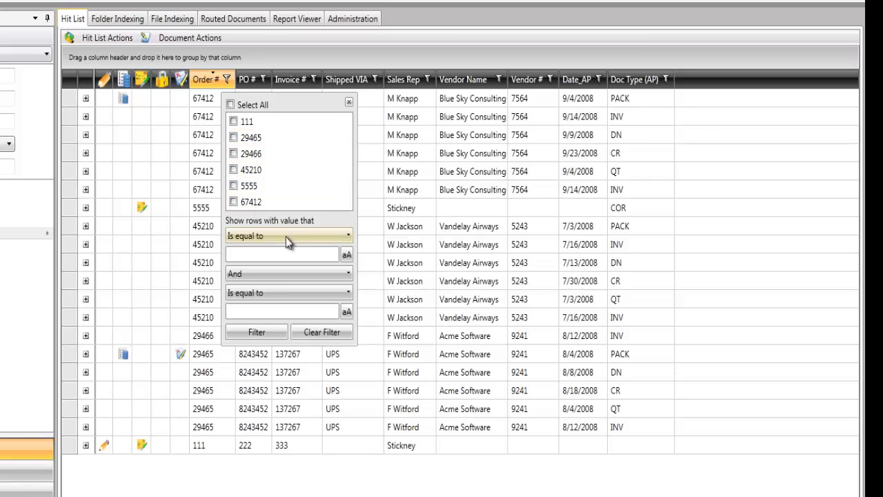
click(311, 236)
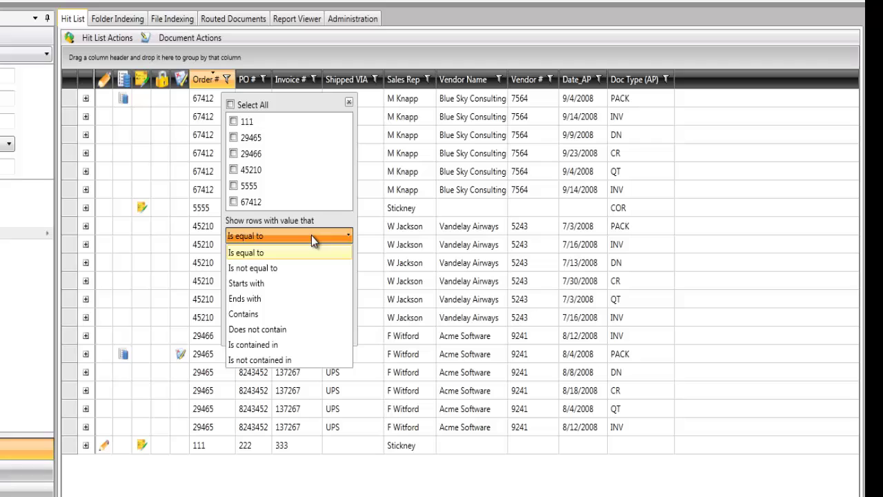
click(311, 235)
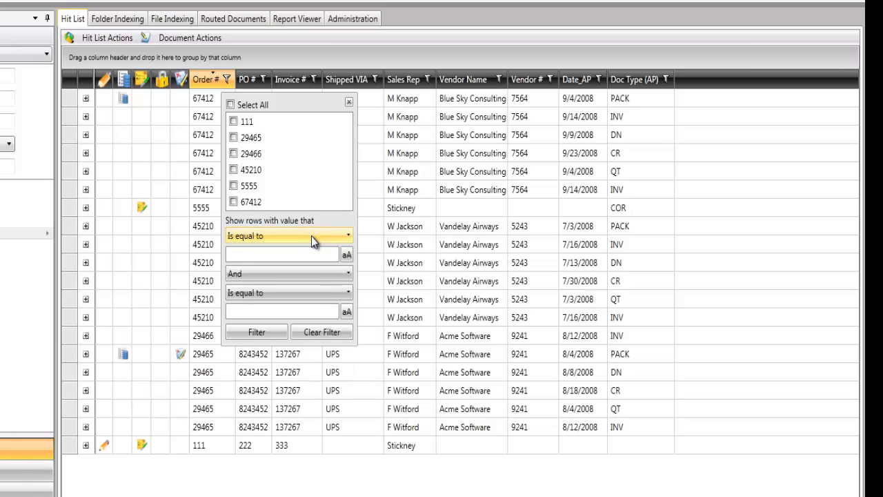
click(323, 333)
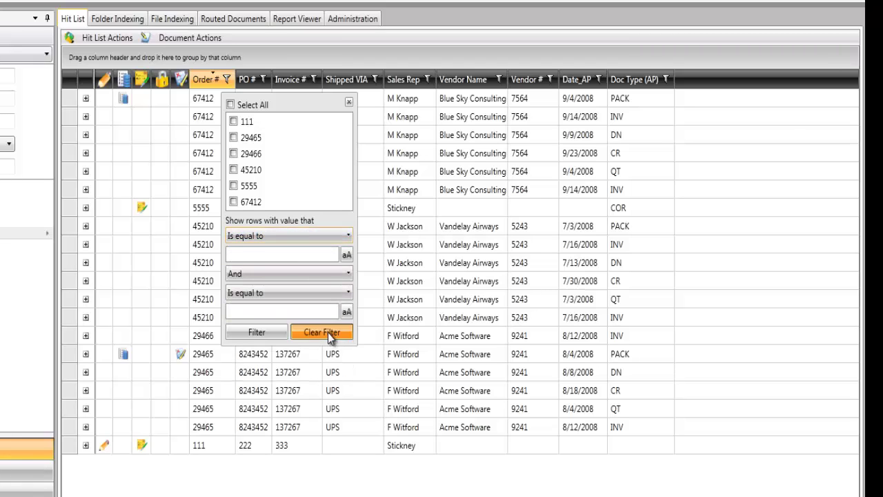
click(348, 102)
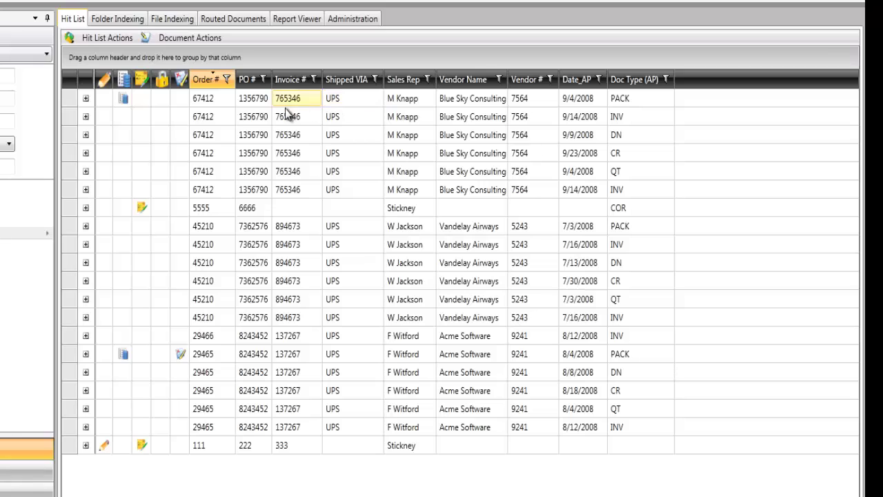
- Group the hits by Order # then PO #, reversing the Order # group order
drag(211, 81, 99, 58)
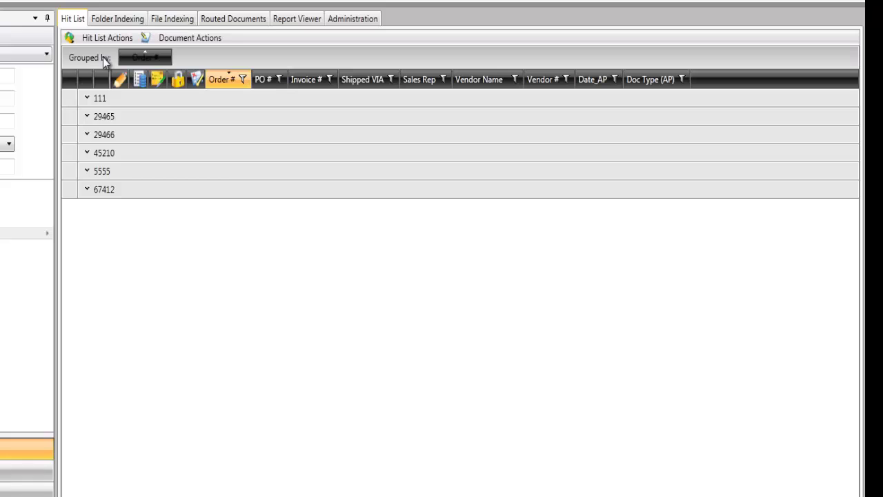
drag(269, 81, 195, 58)
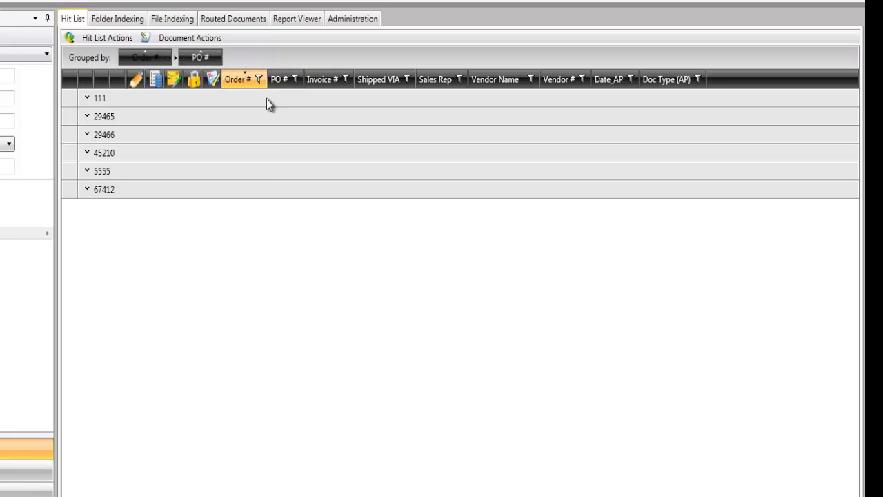
click(136, 57)
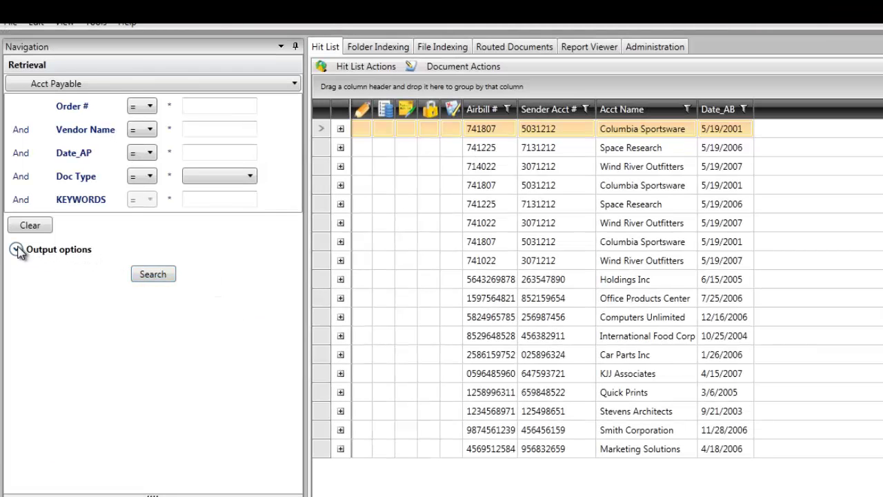
- Expand Output options and scroll through each Acct Payable field's display and sort settings
click(16, 242)
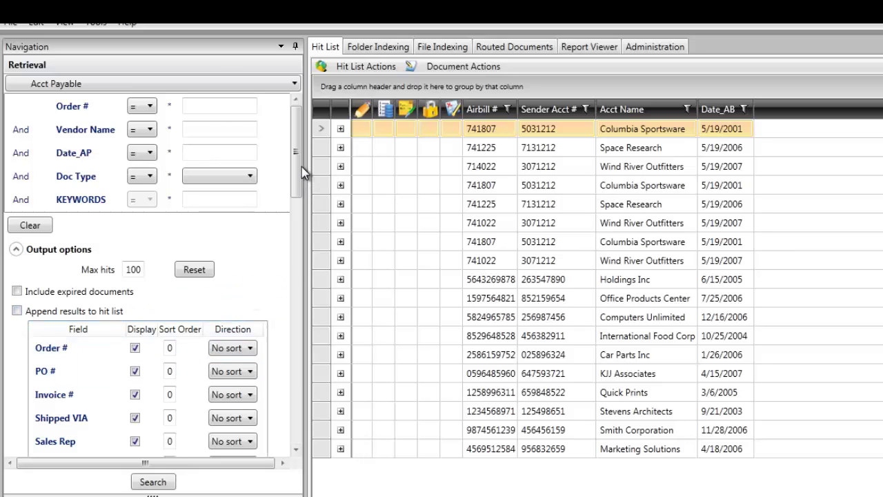
drag(295, 173, 295, 225)
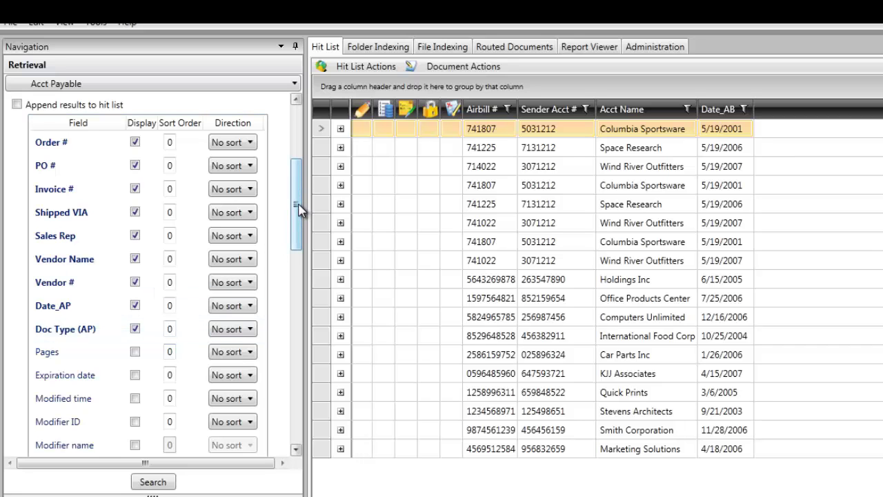
- Include the Pages and Application fields in the output and rerun the search
drag(299, 211, 295, 245)
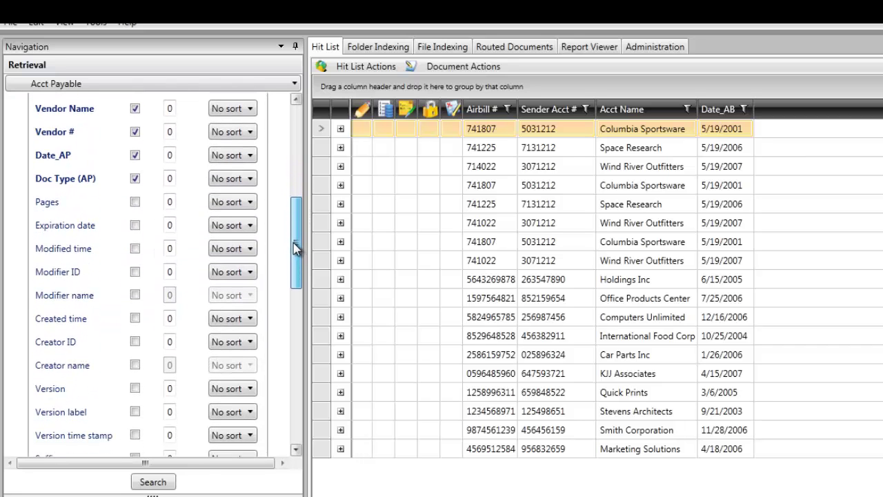
click(135, 204)
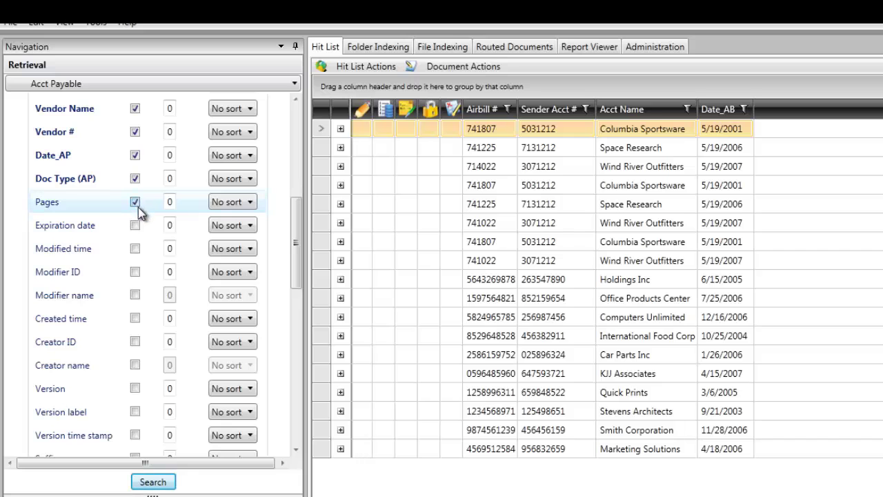
drag(296, 277, 290, 321)
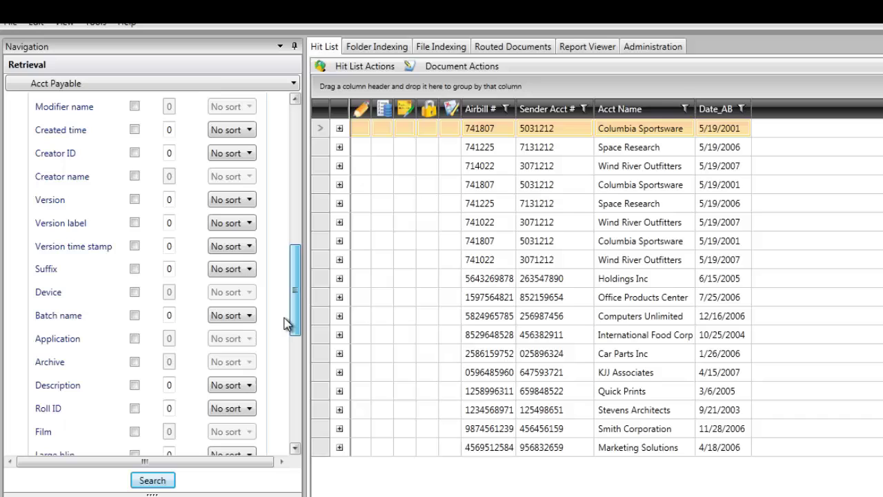
click(135, 340)
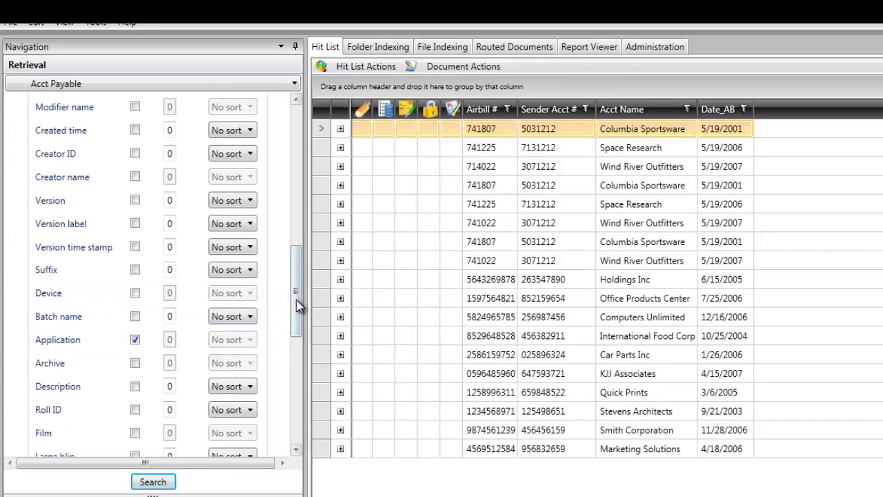
drag(297, 300, 295, 305)
mouse_move(295, 322)
mouse_down()
mouse_move(279, 416)
mouse_move(247, 417)
mouse_up()
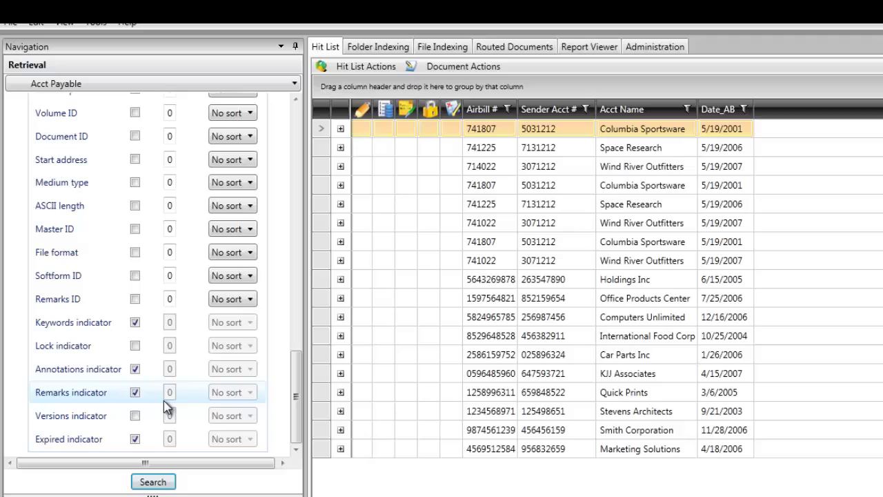
click(145, 482)
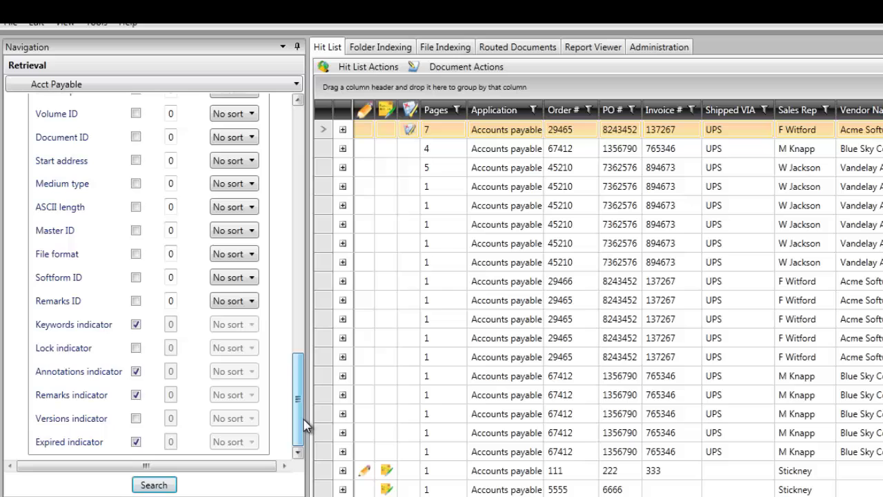
- Reset output fields to defaults, rerun the search, and group hits by Order # then PO #
drag(299, 425, 316, 168)
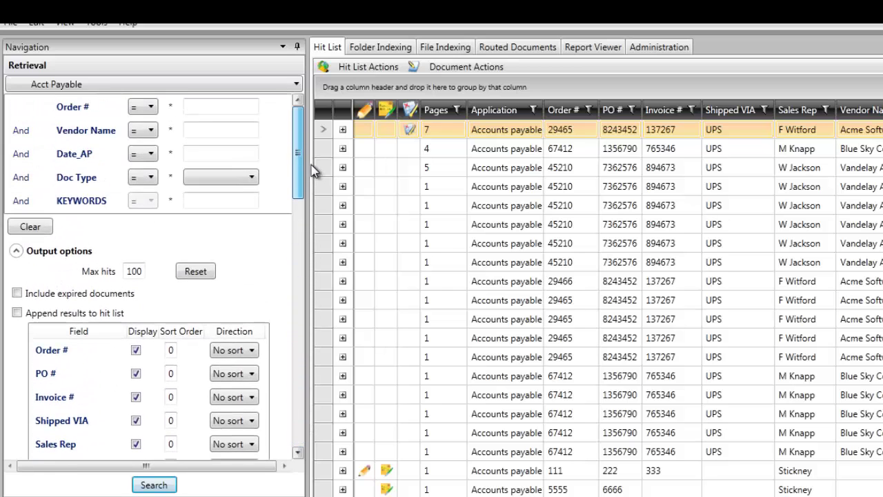
click(205, 274)
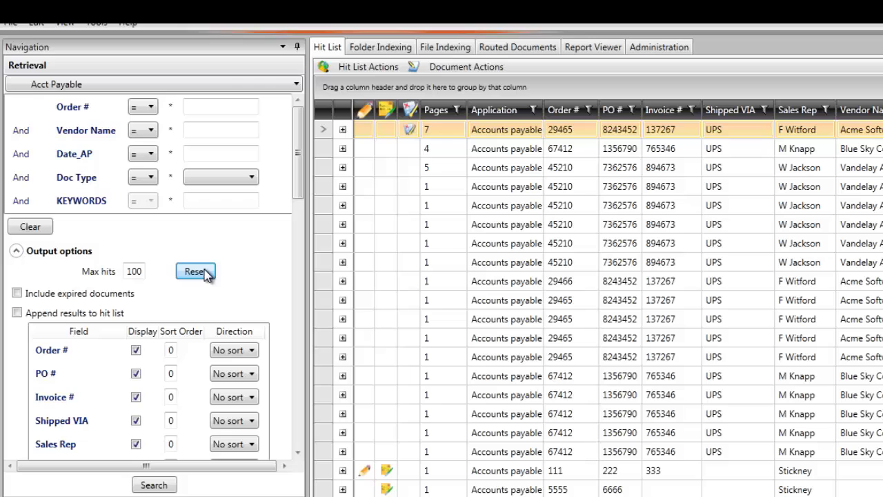
click(154, 486)
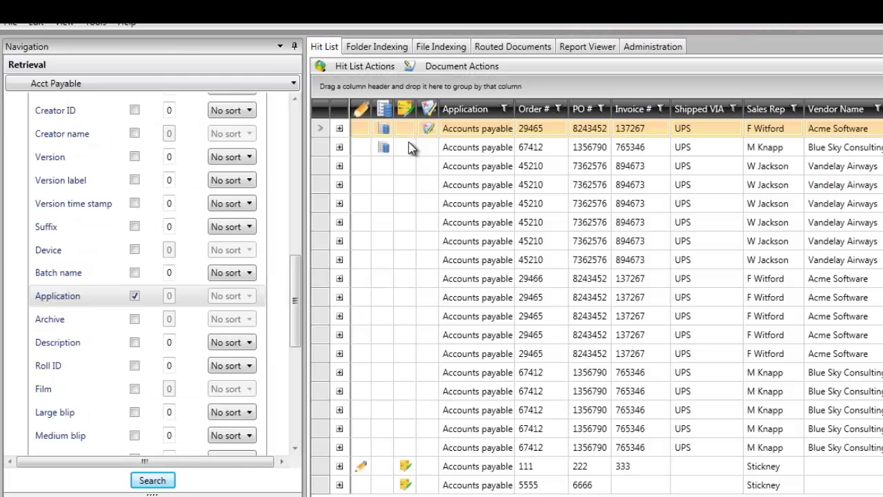
click(362, 65)
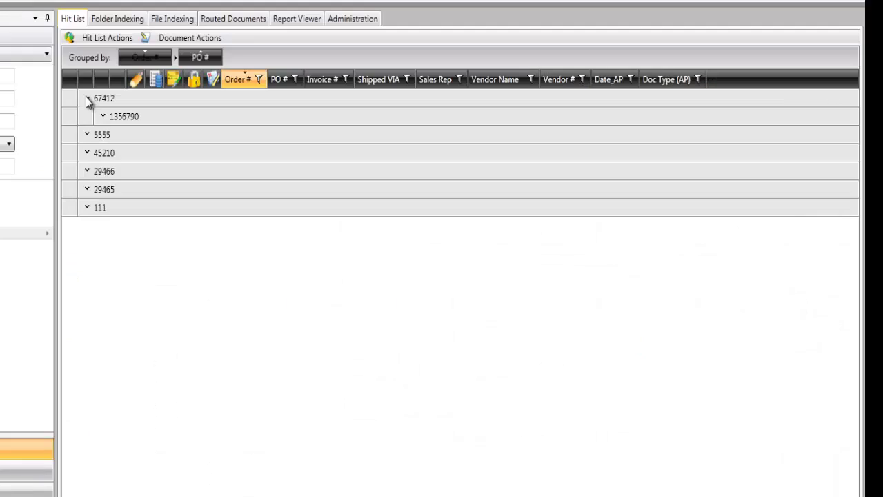
- Expand PO 1356790 under order 67412 and show the PACK document's page thumbnails
click(104, 117)
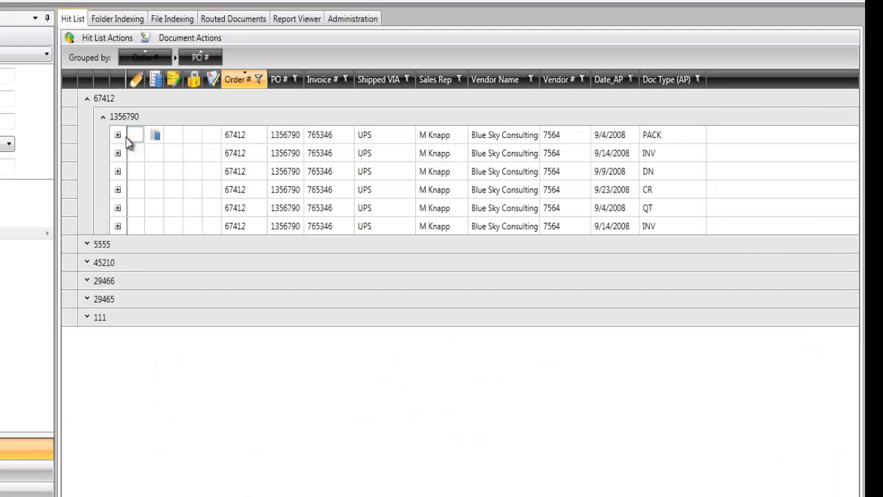
click(118, 136)
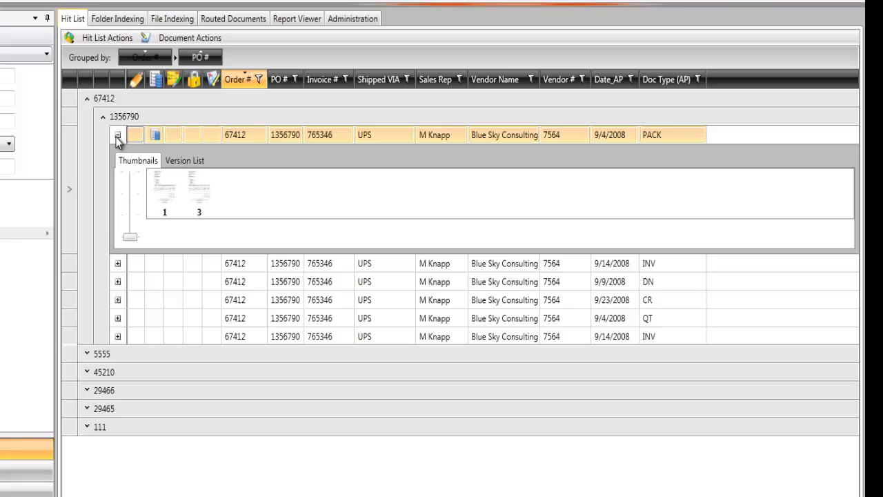
click(117, 136)
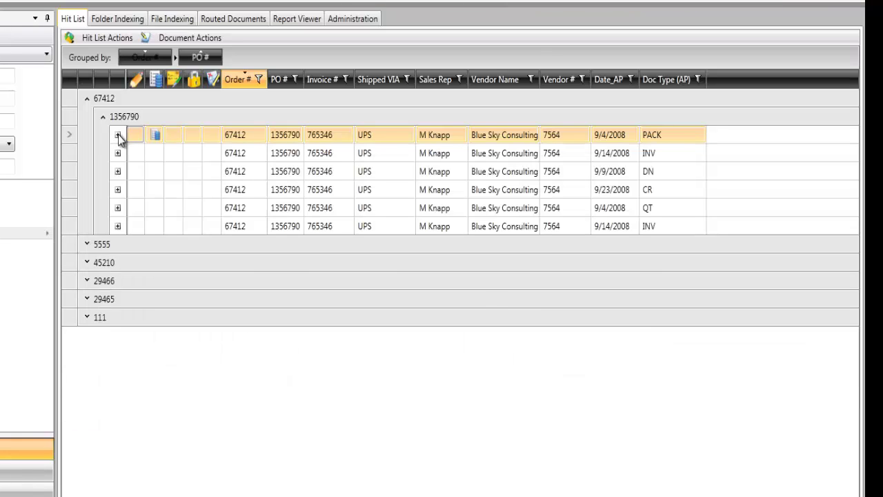
click(118, 136)
- Check the PACK document's version list, enlarge its page thumbnails, then collapse its detail panel
mouse_move(167, 205)
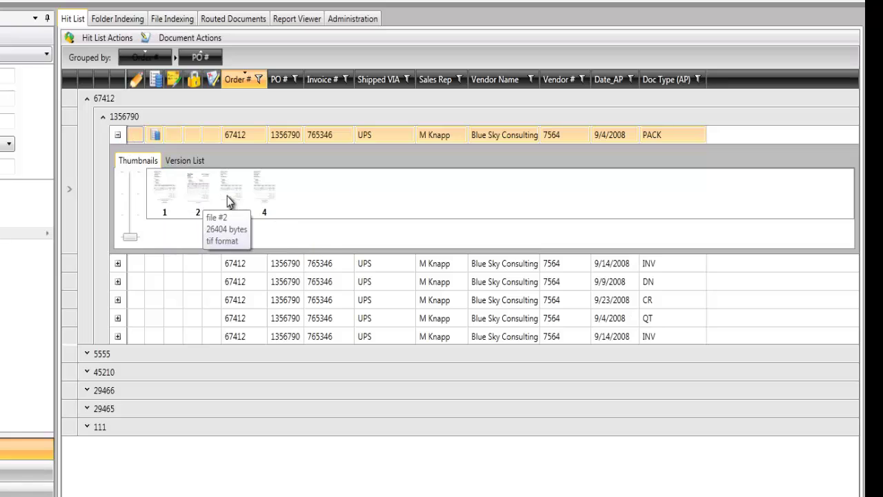
click(192, 160)
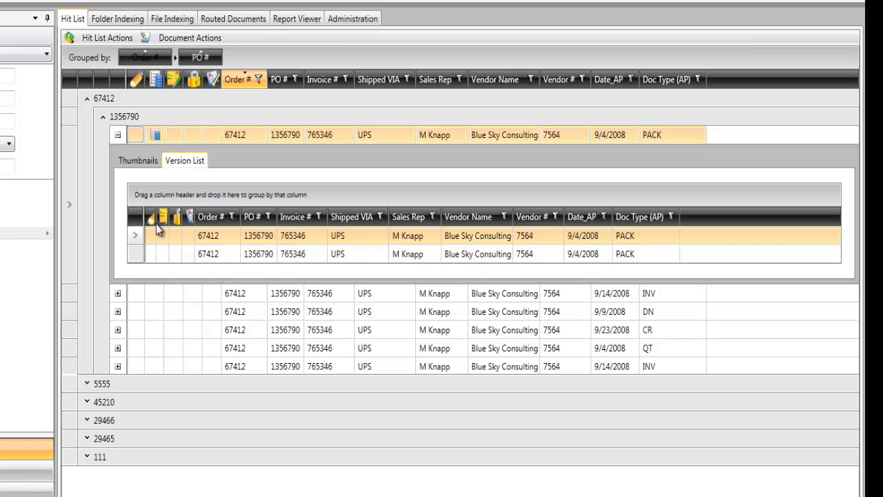
click(138, 160)
drag(136, 238, 138, 215)
scroll(138, 215, up, 2)
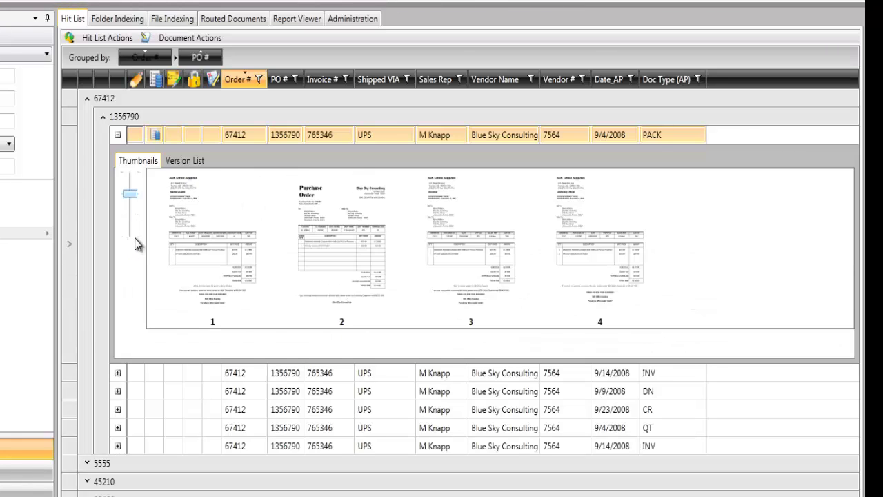
scroll(135, 238, down, 2)
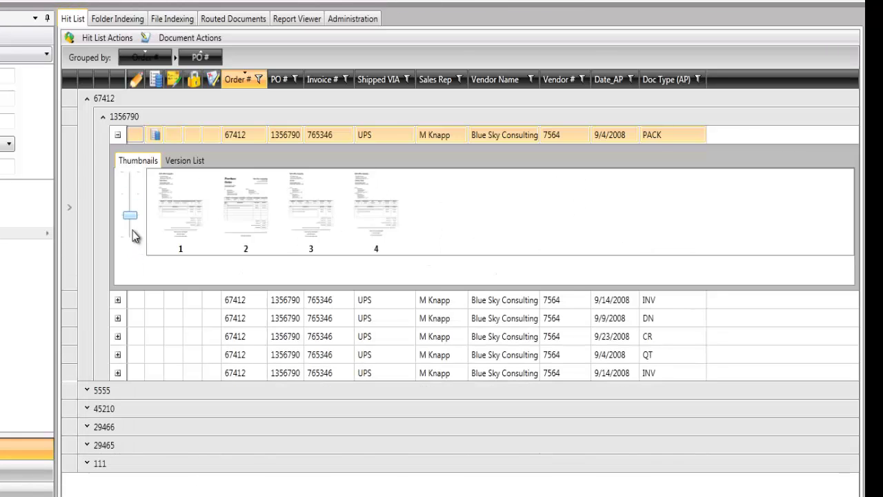
click(117, 136)
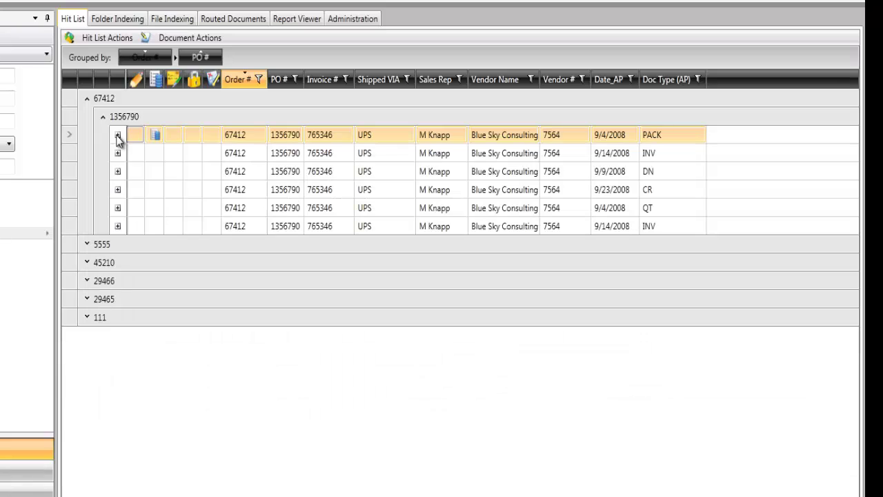
- Open order 67412's documents in Image View and preview all pages as thumbnails before returning to full-page view
click(237, 137)
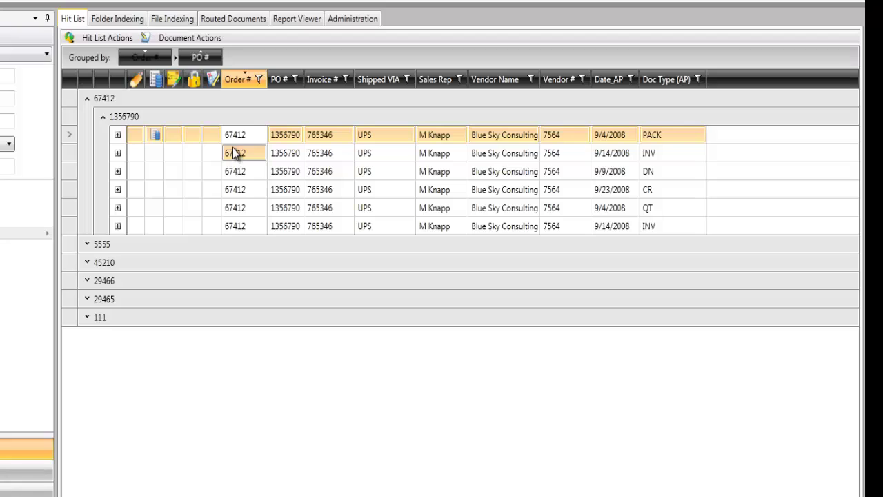
double_click(244, 133)
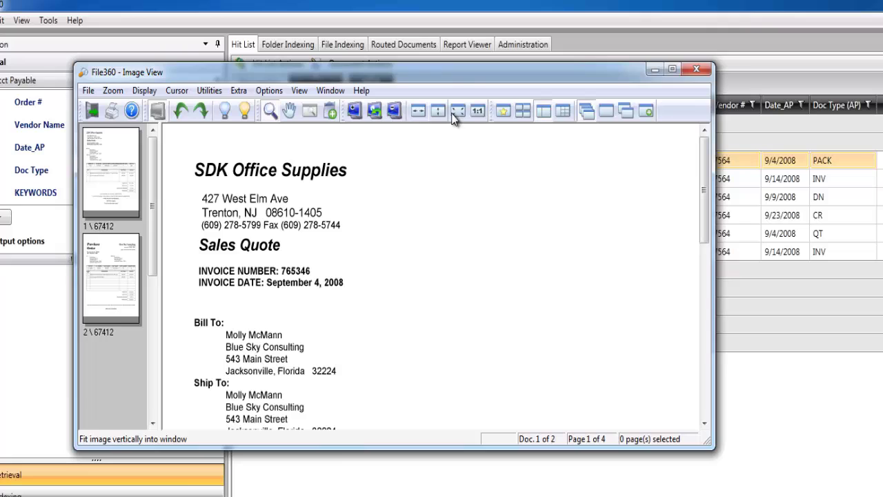
click(566, 114)
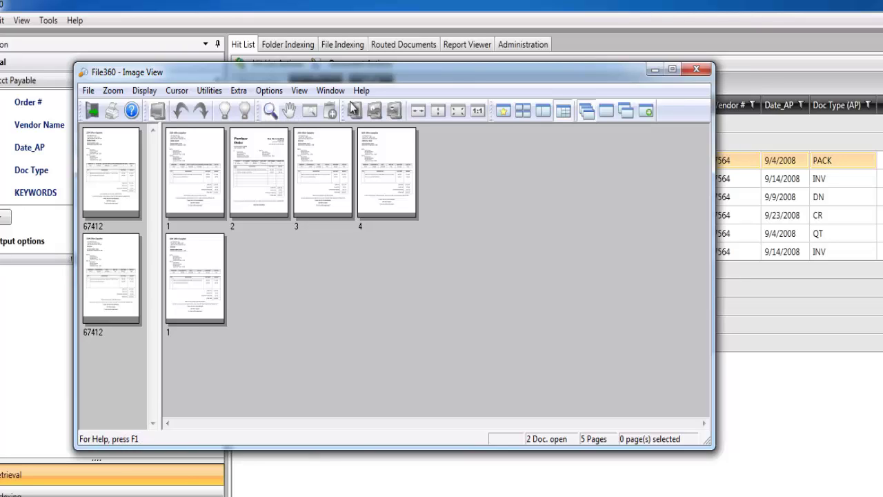
click(506, 111)
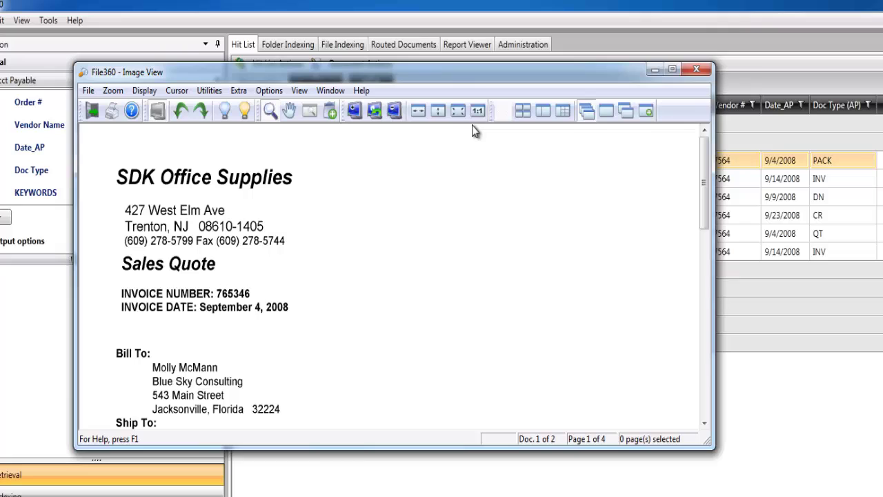
- Darken and restore the page brightness, then switch to the hand tool for panning
click(224, 112)
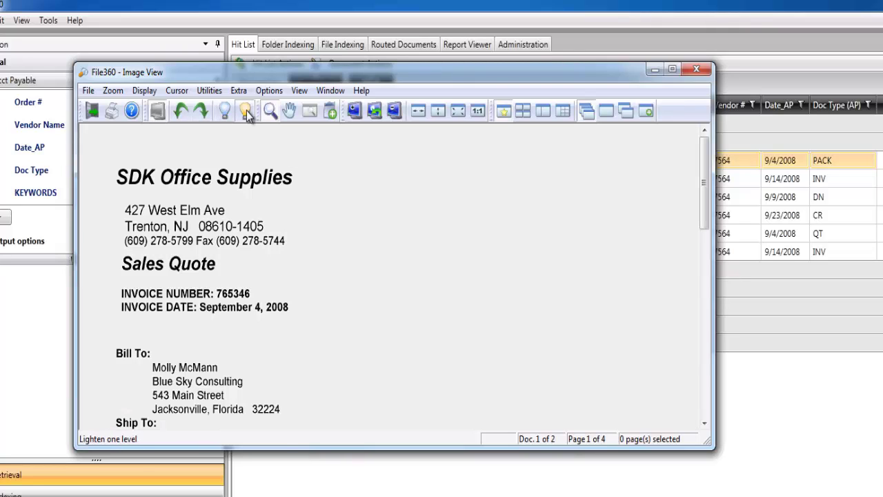
click(245, 112)
click(289, 111)
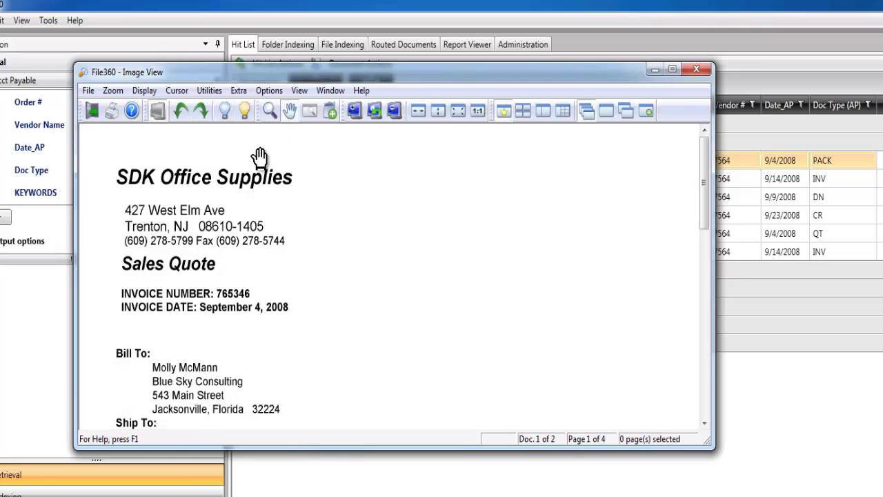